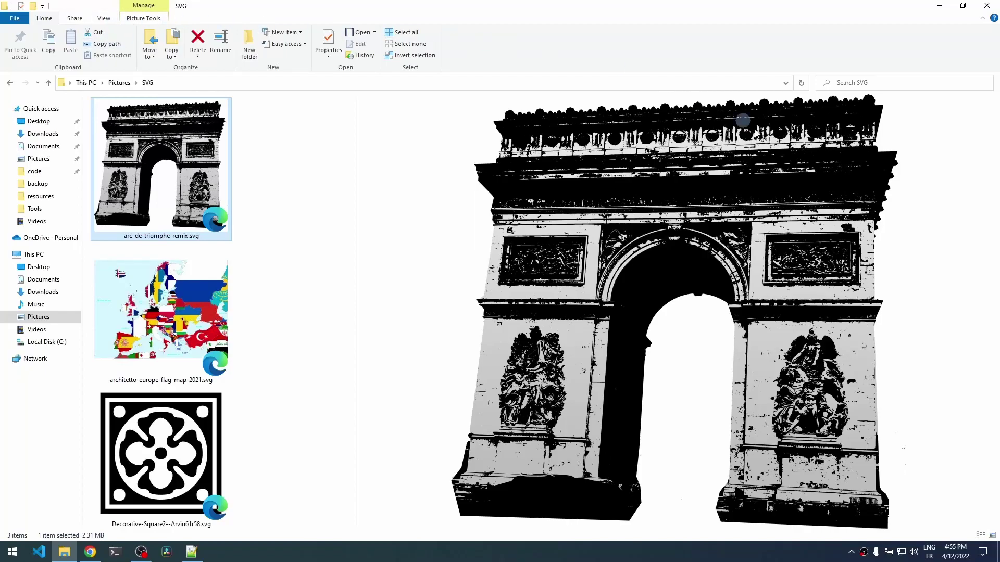
# - Preview the Europe flag map and decorative square pattern SVGs, then go back to Pictures
pyautogui.click(159, 283)
pyautogui.click(158, 437)
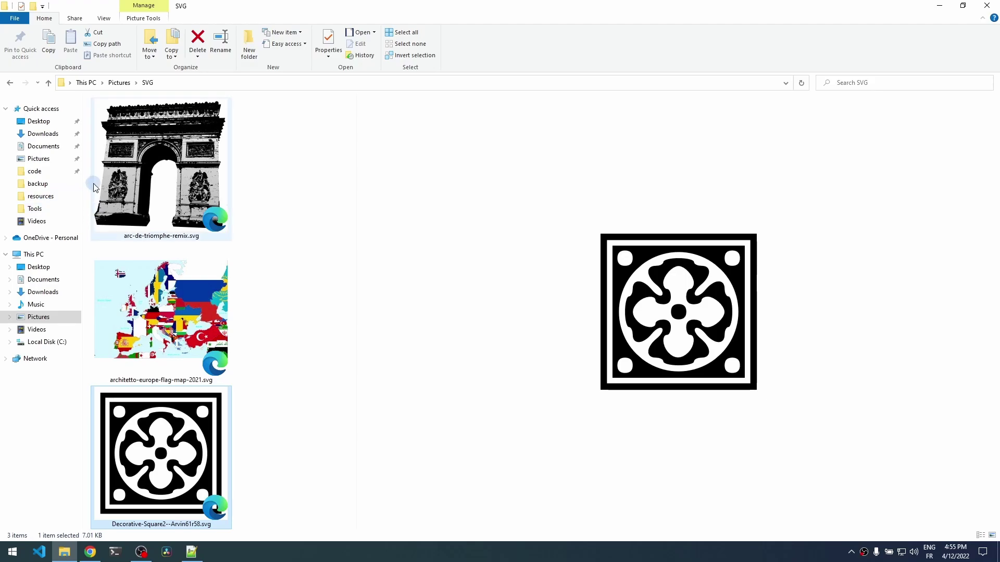
pyautogui.click(63, 196)
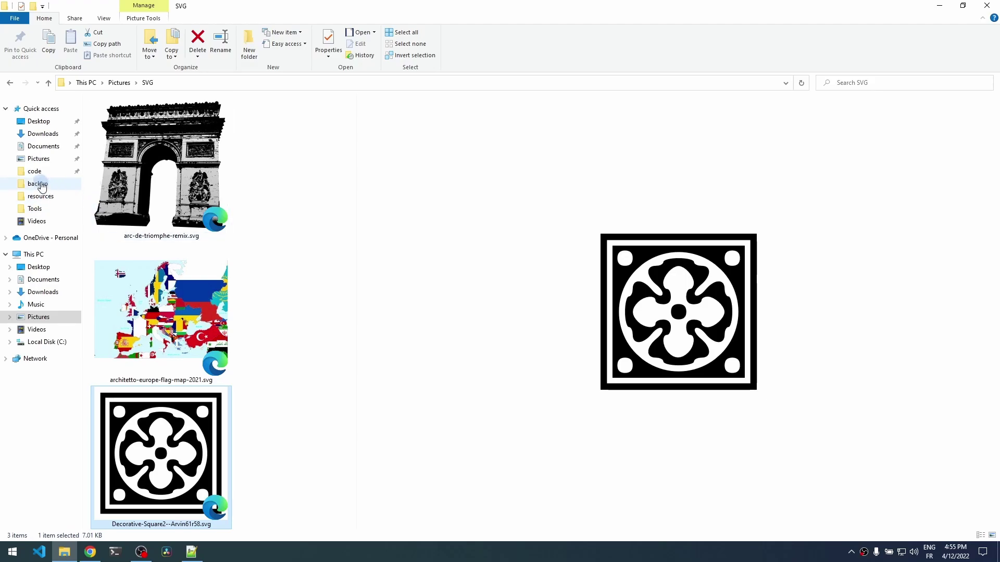
# - Open the PDF folder and scroll through the Living in the Light PDF preview
pyautogui.click(119, 83)
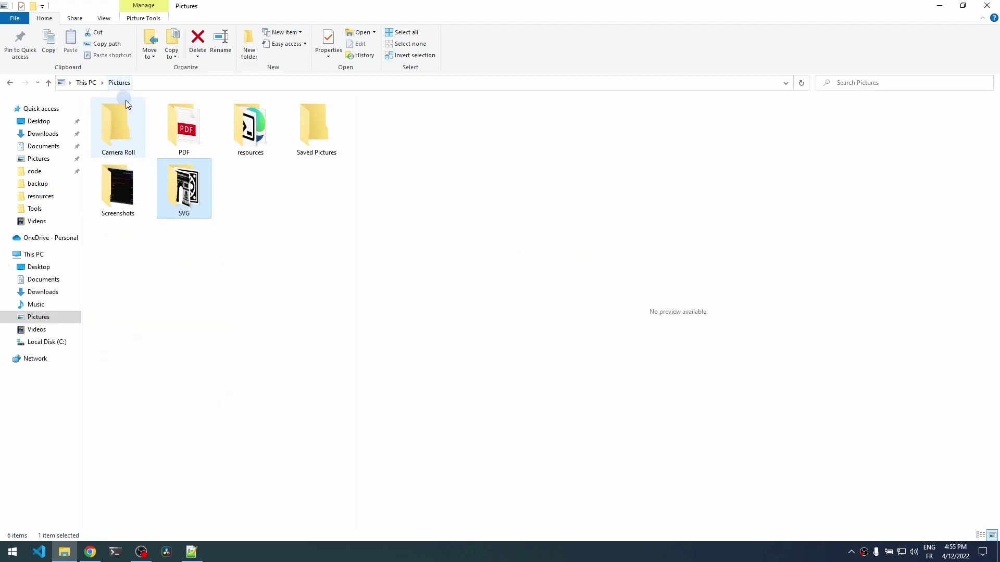
pyautogui.doubleClick(176, 129)
pyautogui.click(121, 122)
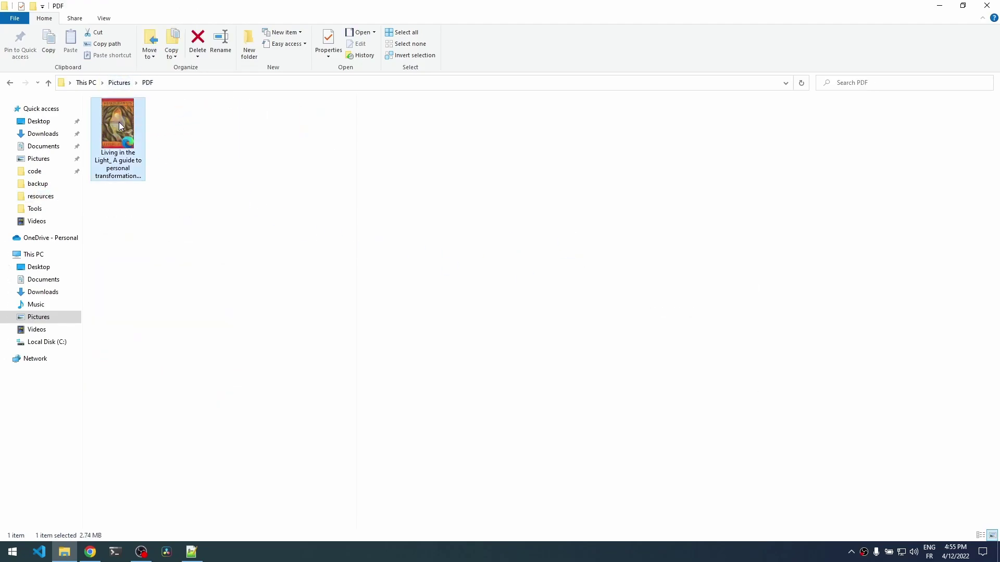
pyautogui.scroll(-10, 767, 308)
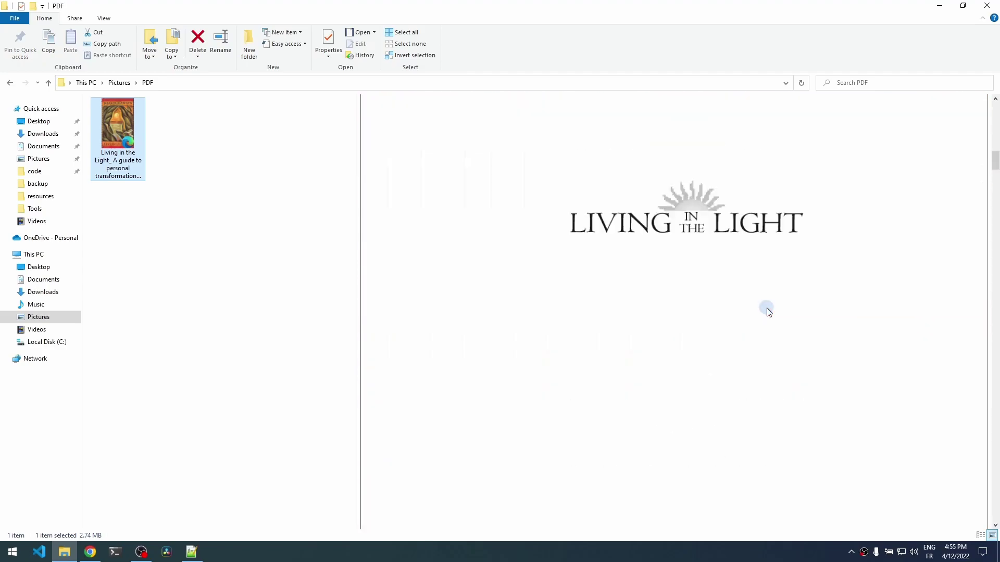
pyautogui.scroll(-6, 766, 308)
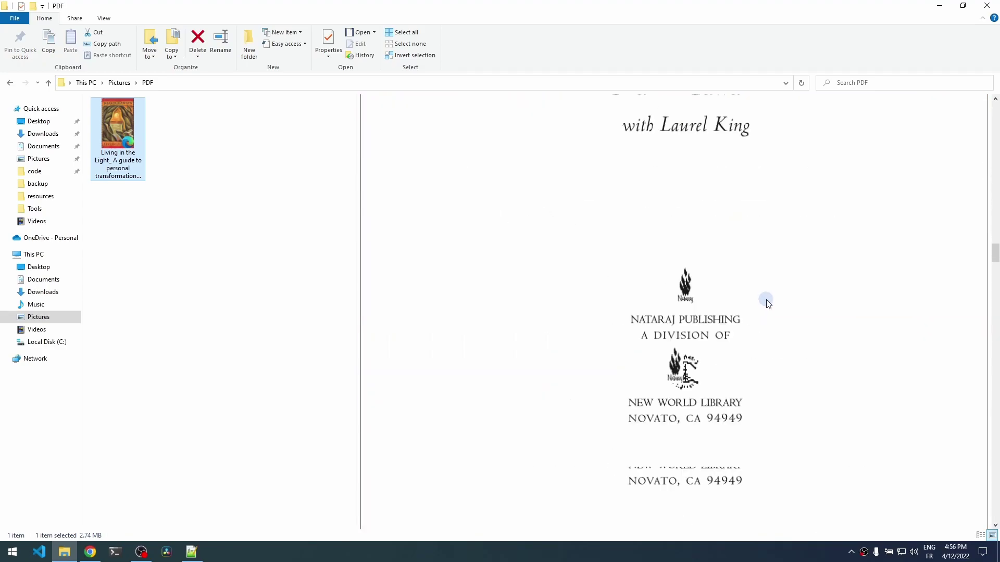
pyautogui.scroll(-10, 766, 308)
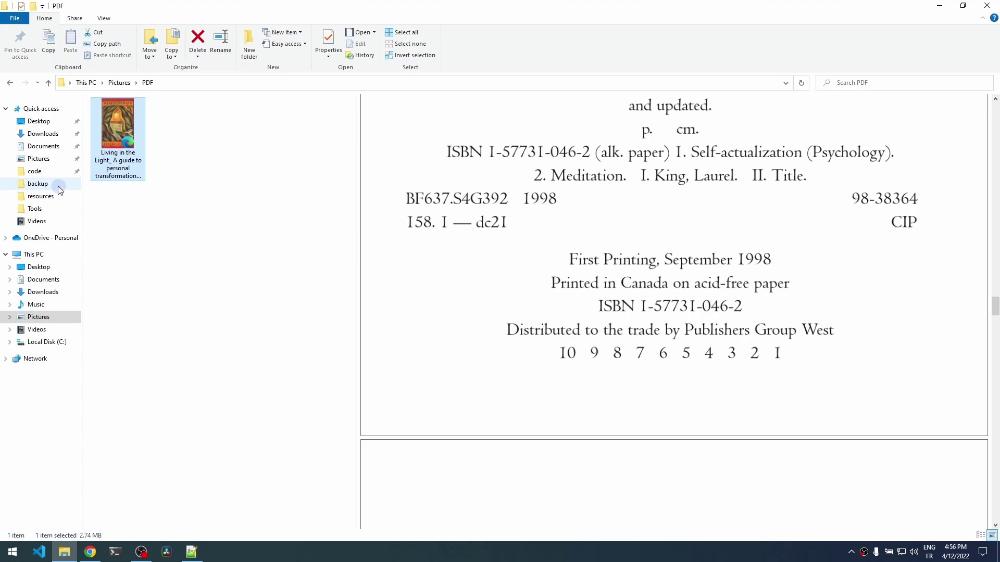
# - Show the unimatrix.py Python source from the code folder in the preview pane
pyautogui.click(37, 175)
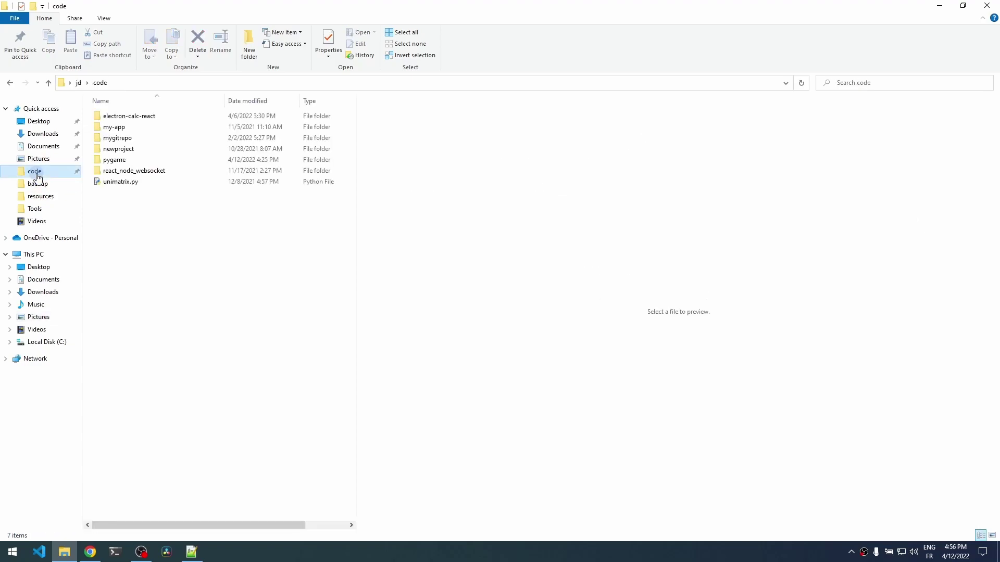
pyautogui.click(112, 182)
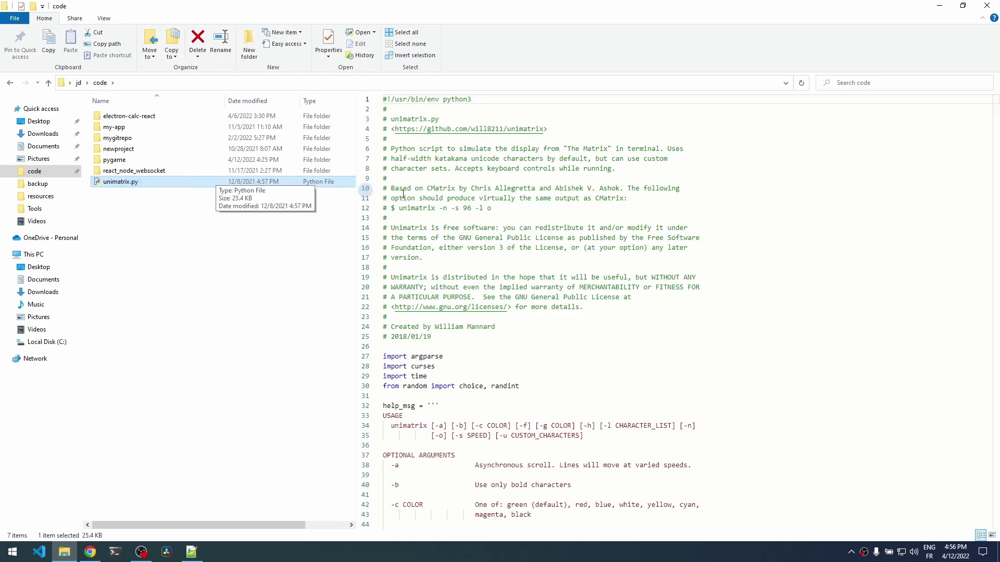
pyautogui.scroll(-5, 643, 260)
pyautogui.scroll(5, 645, 255)
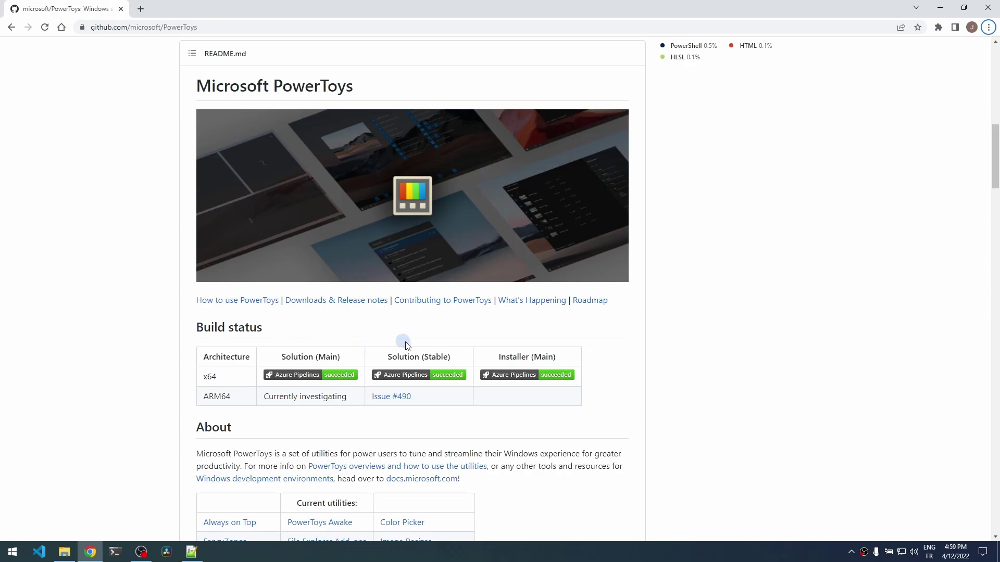
# - Zoom the README out twice with Ctrl+- and scroll to the installation section
pyautogui.scroll(-3, 405, 343)
pyautogui.scroll(-3, 406, 345)
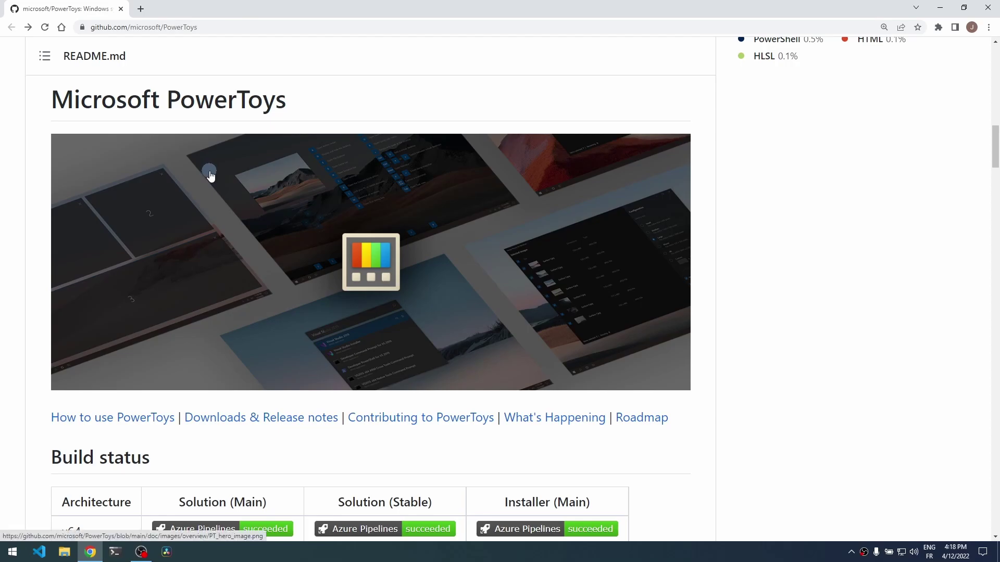
pyautogui.hotkey('ctrl', '-')
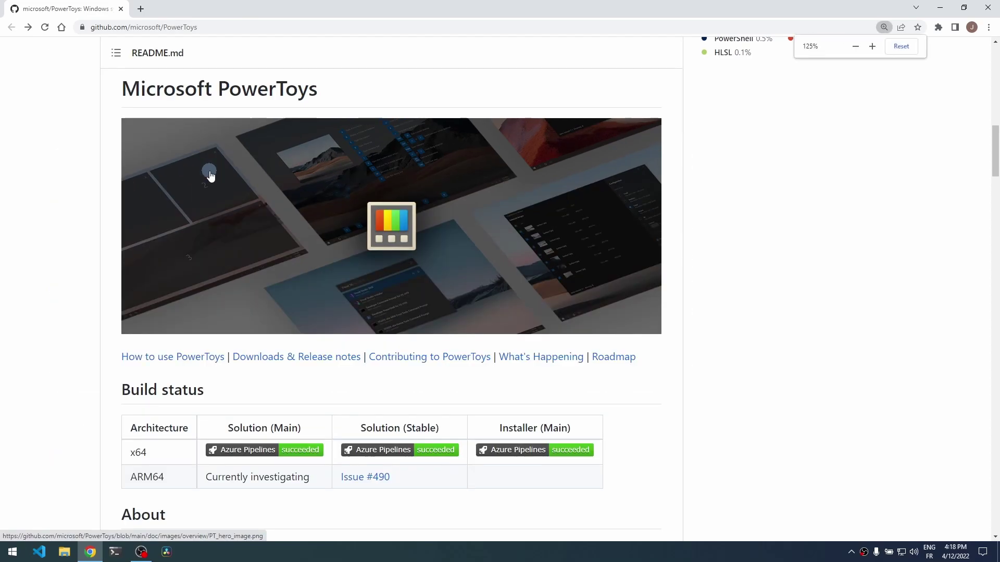
pyautogui.hotkey('ctrl', '-')
pyautogui.hotkey('ctrl', '-')
pyautogui.scroll(-8, 228, 290)
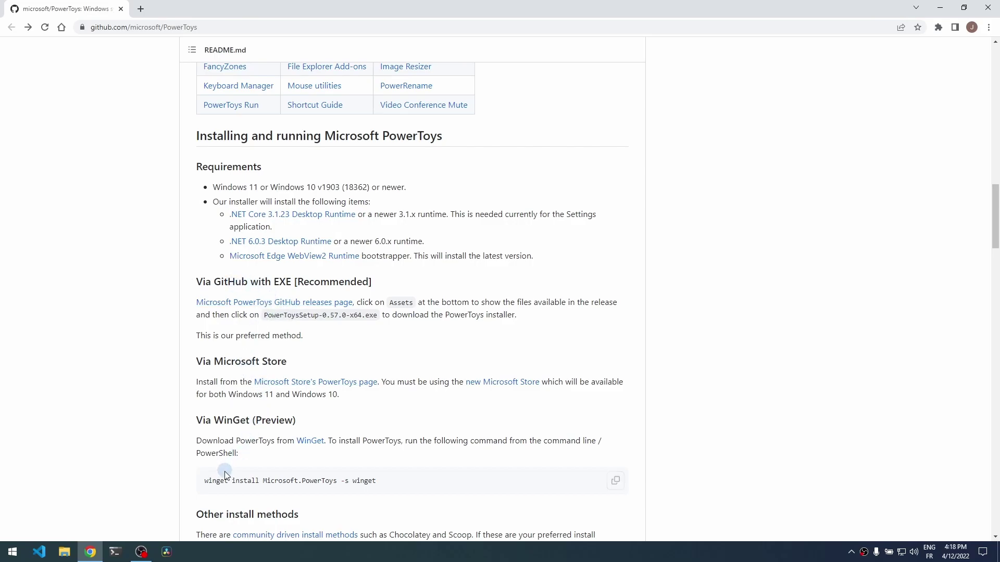
# - Download PowerToysSetup-0.57.2-x64.exe from the v0.57.2 release Assets
pyautogui.click(308, 303)
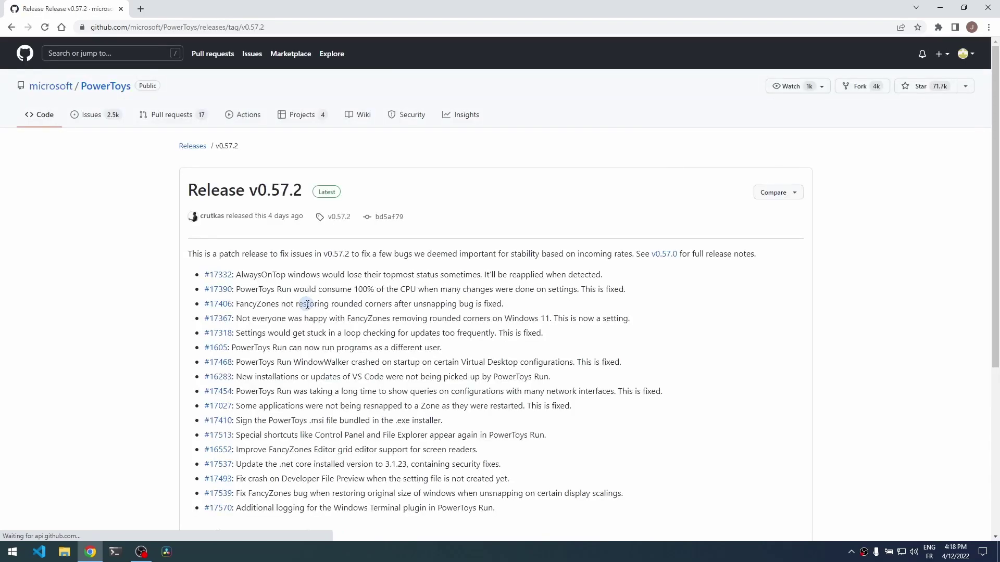
pyautogui.scroll(-3, 356, 322)
pyautogui.scroll(-2, 356, 321)
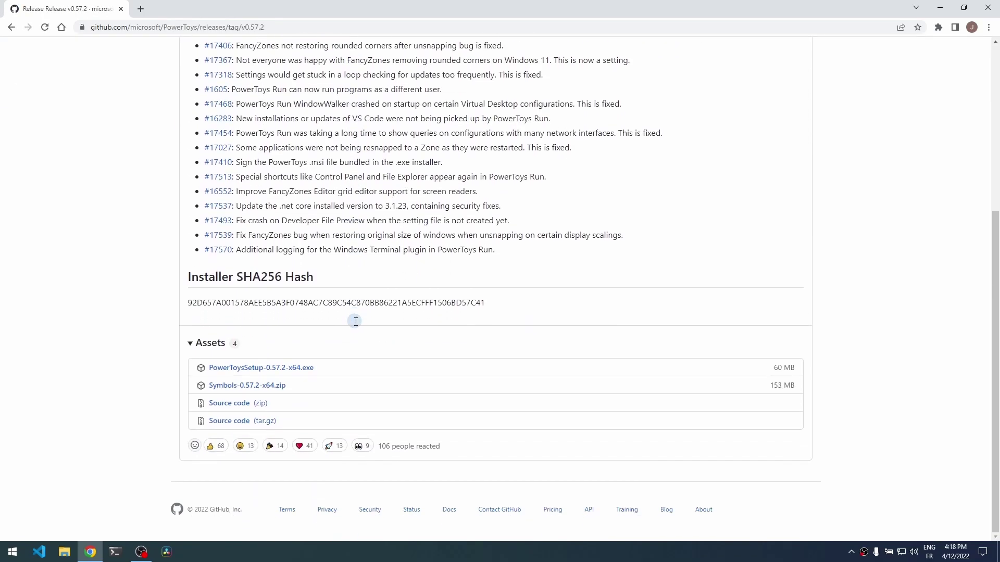
pyautogui.click(284, 371)
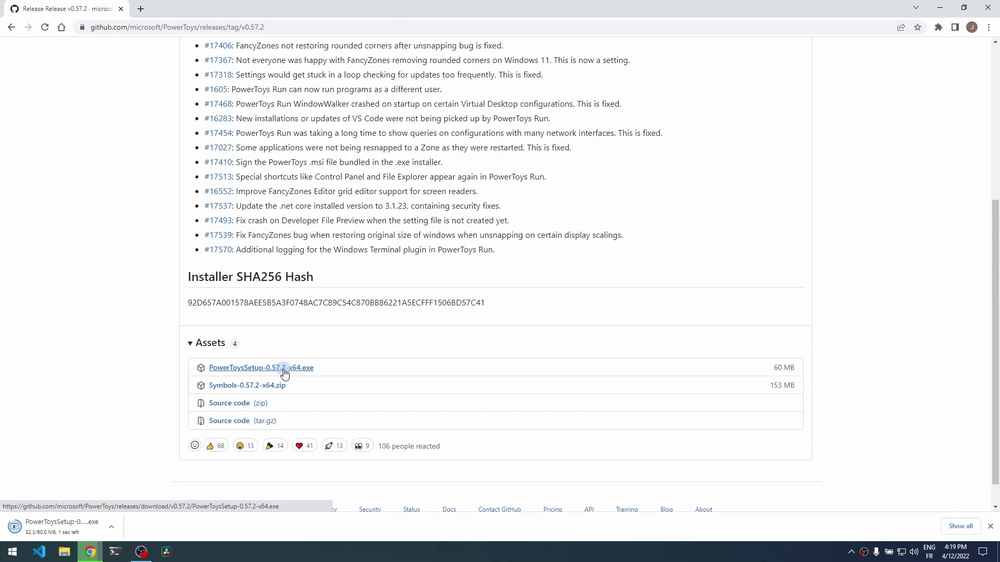
# - Run the PowerToys (Preview) x64 installer, accepting the licence terms, and close it when complete
pyautogui.click(76, 526)
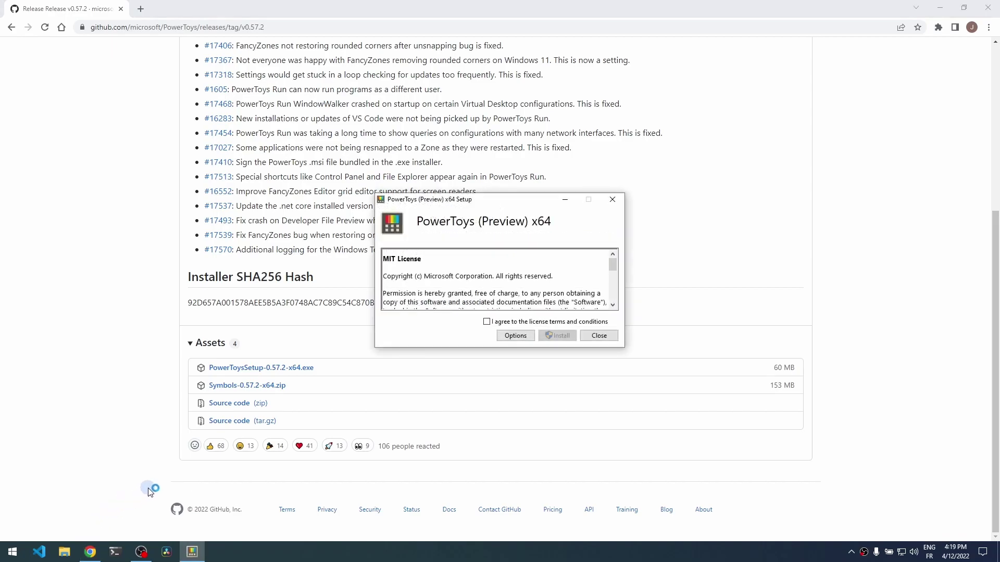
pyautogui.click(487, 322)
pyautogui.click(551, 334)
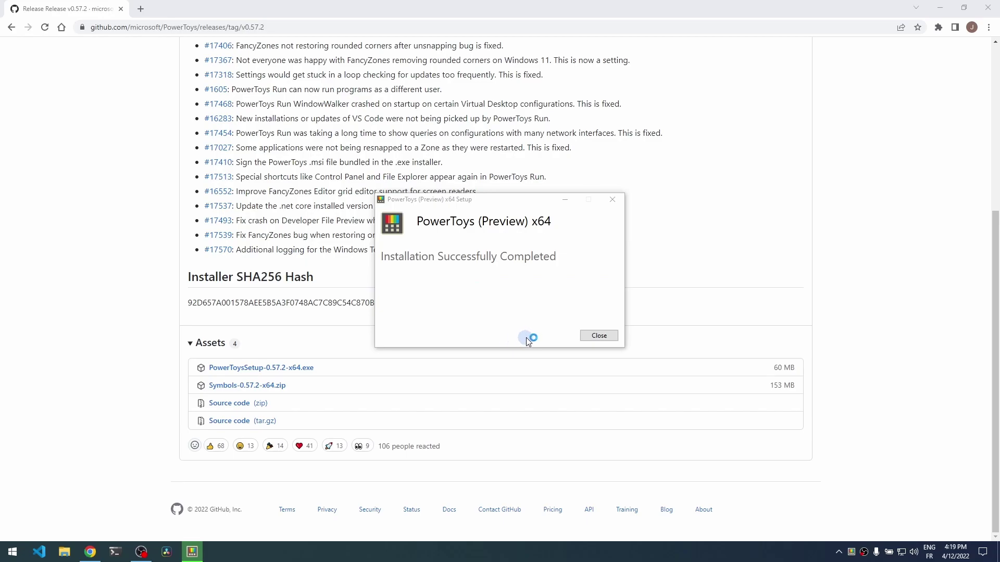
pyautogui.click(599, 335)
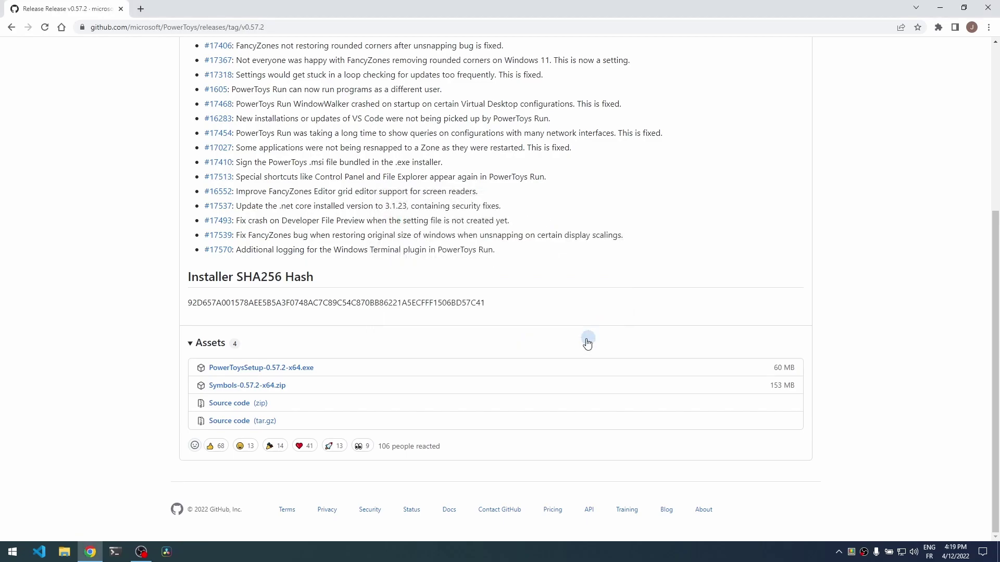
# - Launch PowerToys (Preview) from Start and review the File Explorer add-ons preview toggles
pyautogui.click(11, 553)
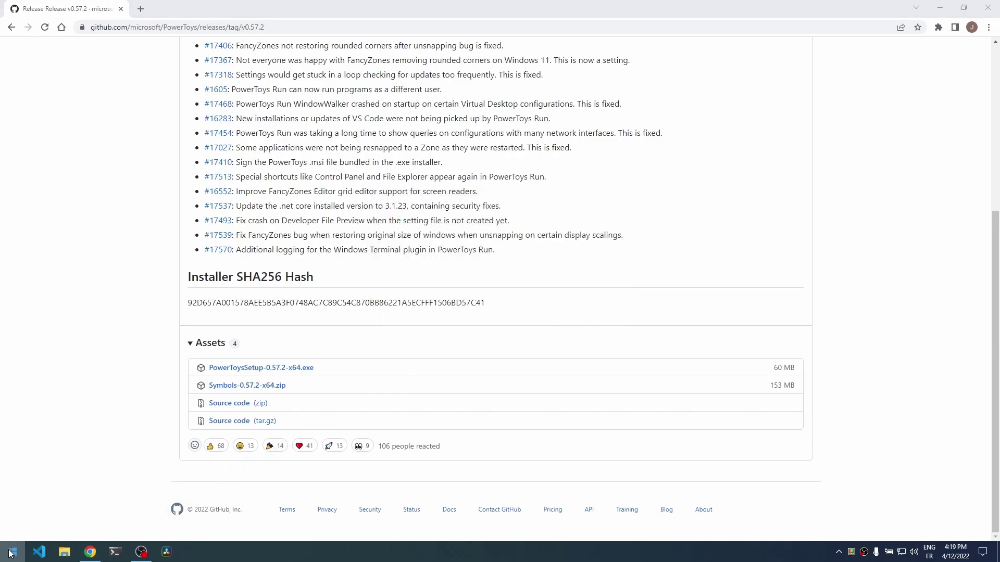
pyautogui.click(79, 240)
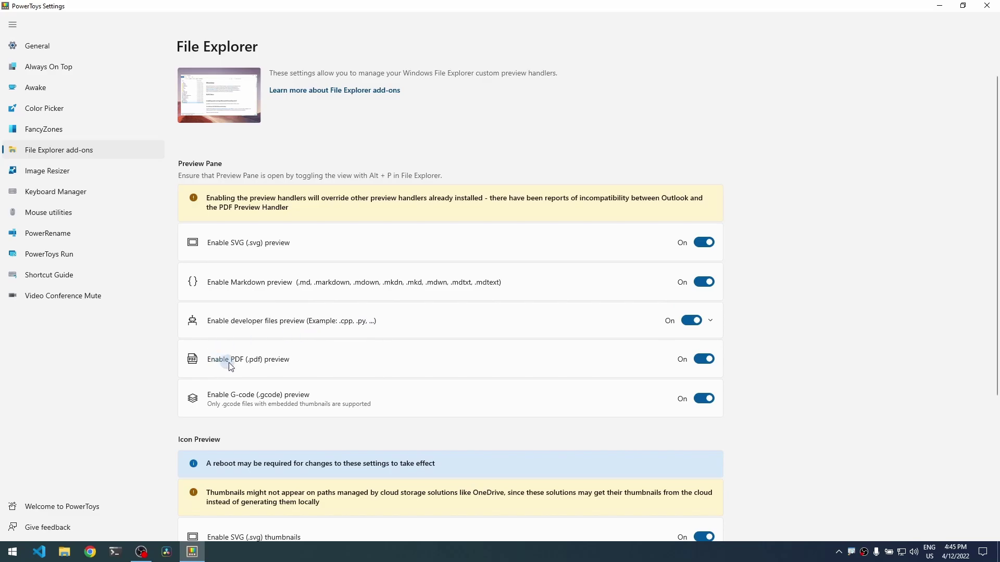
pyautogui.scroll(-4, 451, 399)
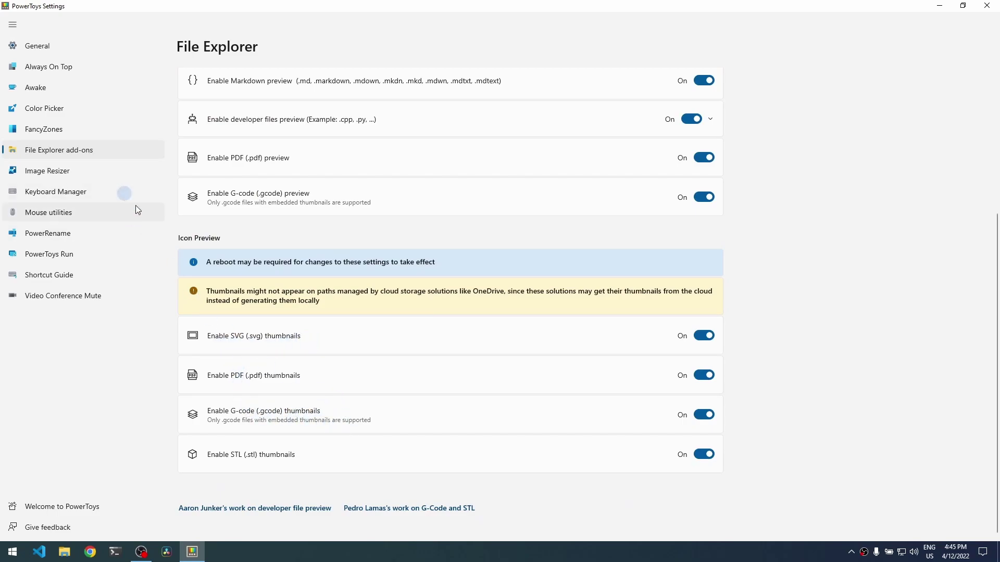
pyautogui.scroll(3, 288, 377)
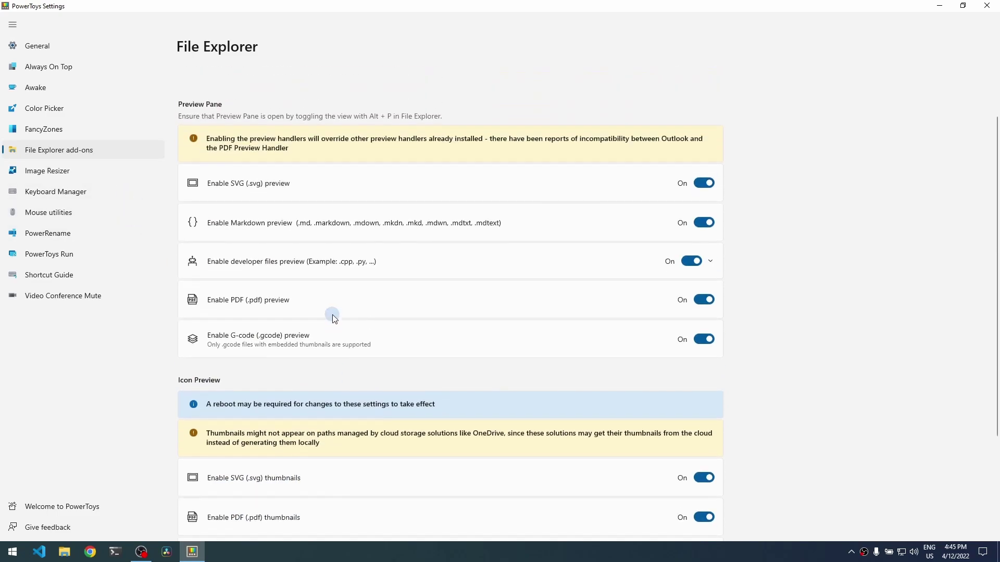
# - Close PowerToys Settings and open the Pictures > SVG folder in File Explorer
pyautogui.click(987, 6)
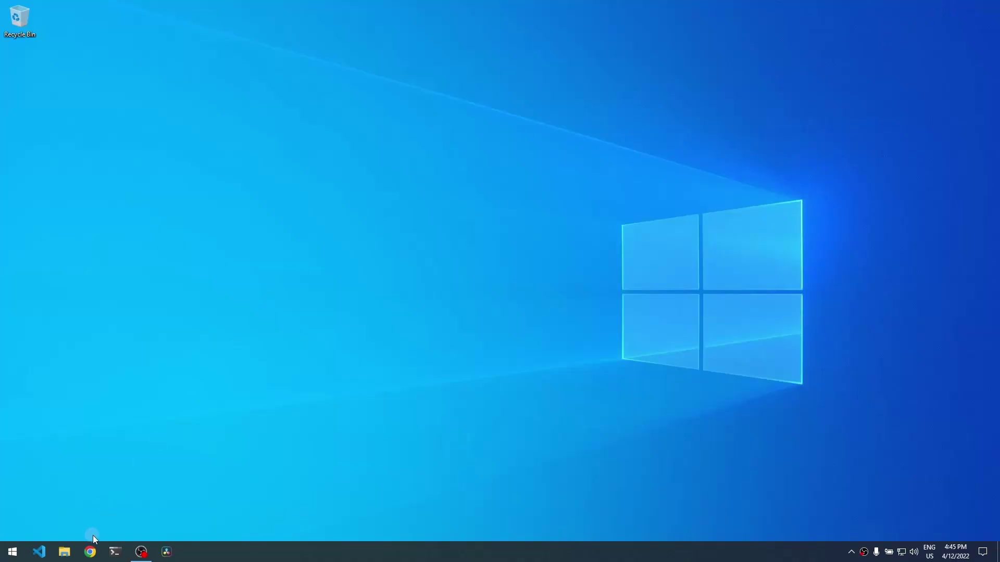
pyautogui.click(65, 552)
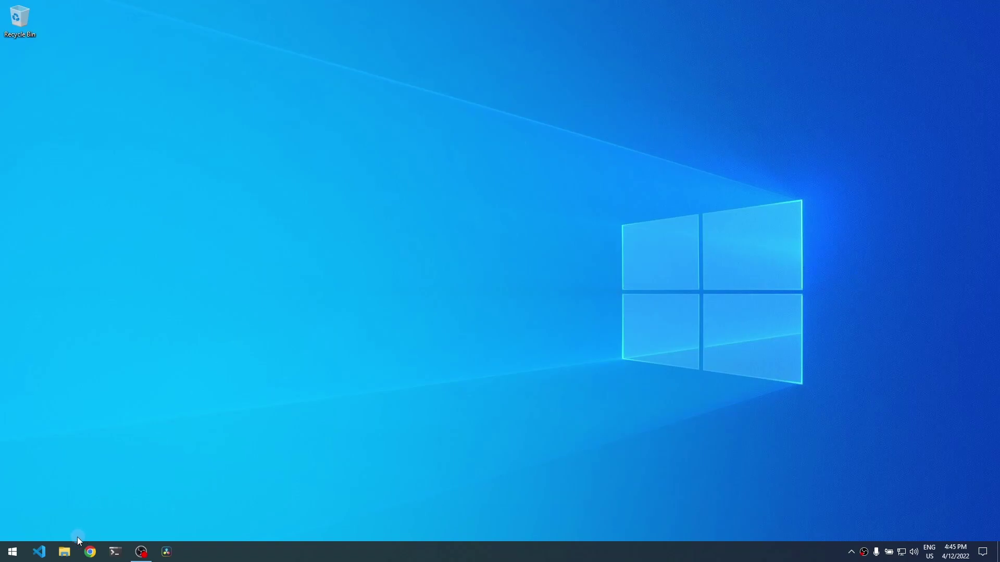
pyautogui.click(64, 551)
pyautogui.click(44, 162)
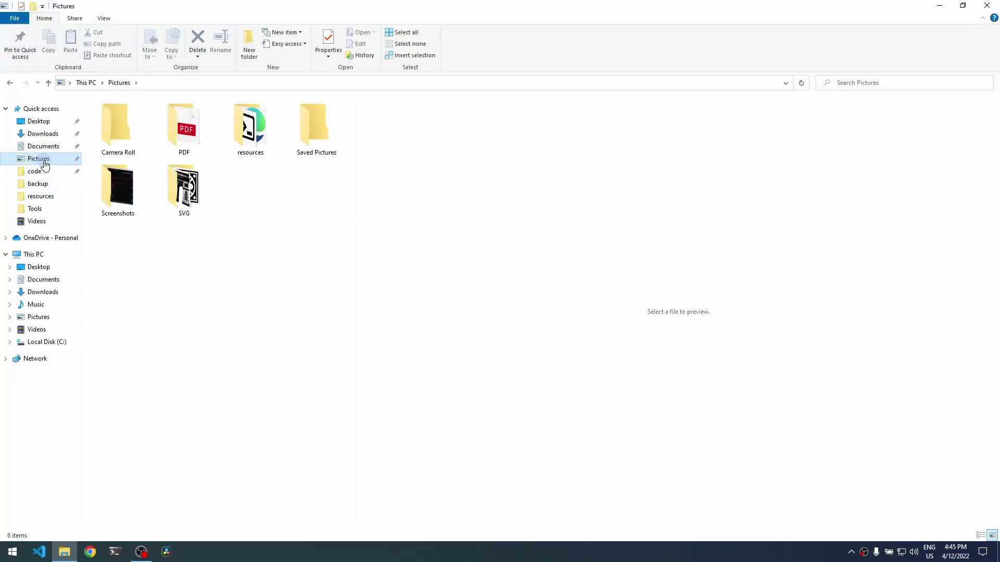
pyautogui.doubleClick(183, 181)
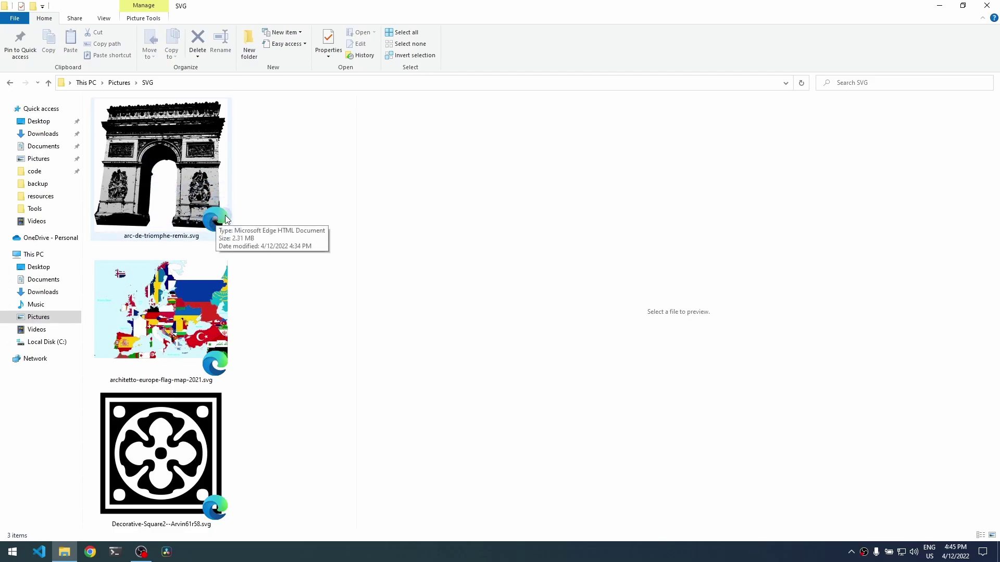
# - Preview the Arc de Triomphe and Europe flag map drawings, then bring up the View options
pyautogui.click(199, 196)
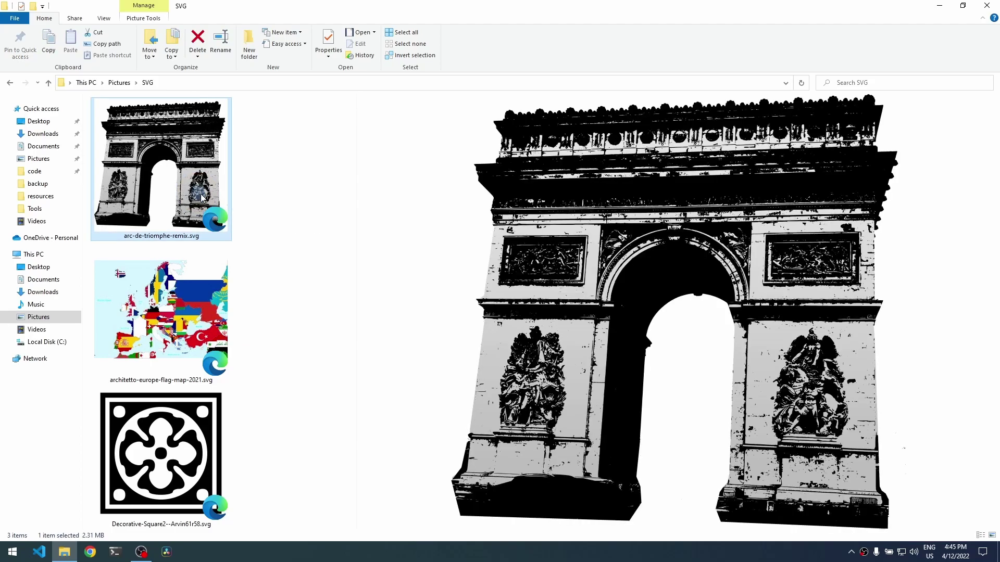
pyautogui.click(158, 312)
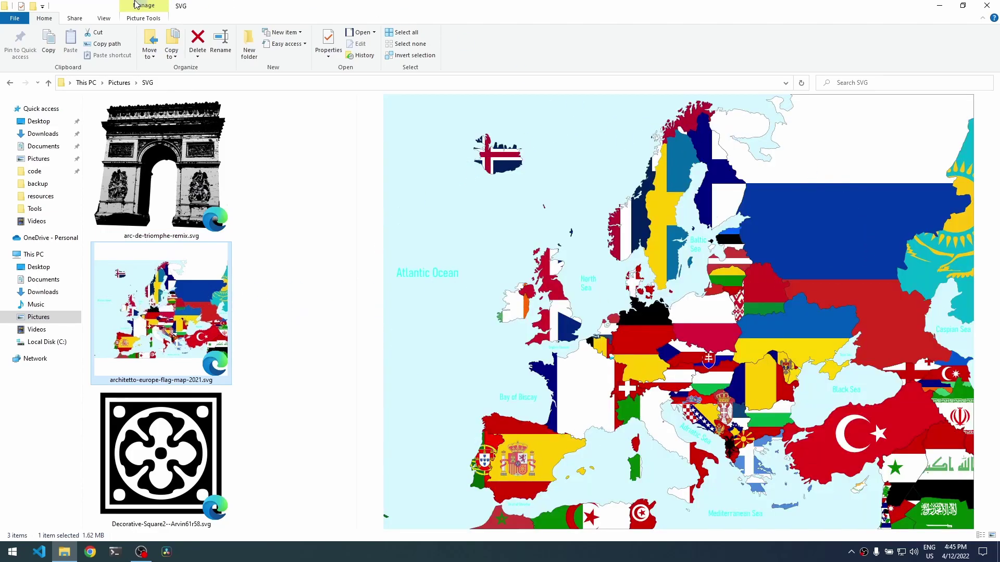
pyautogui.click(103, 18)
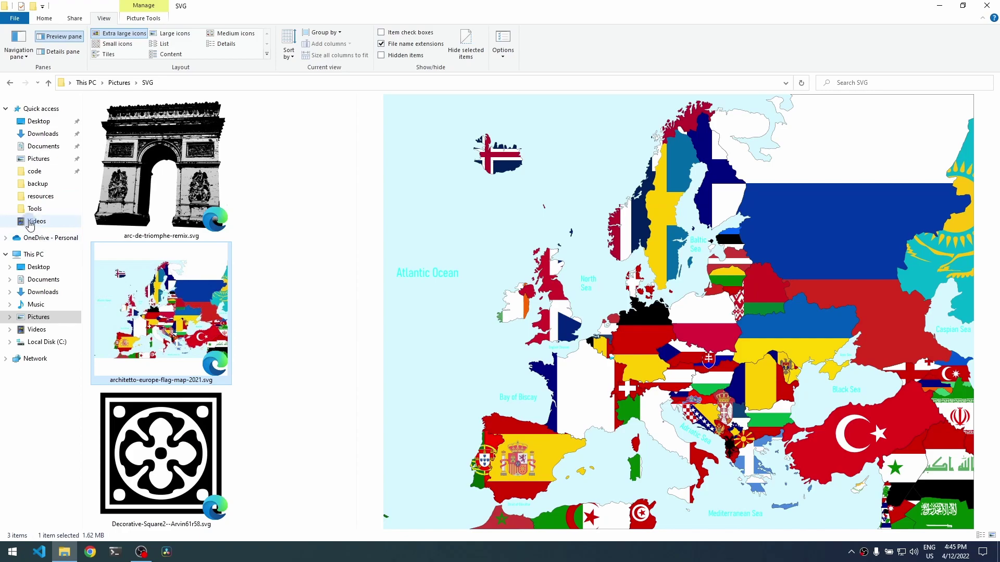
# - Scroll through unimatrix.py's source preview, then select the mygitrepo and electron-calc-react folders
pyautogui.click(34, 172)
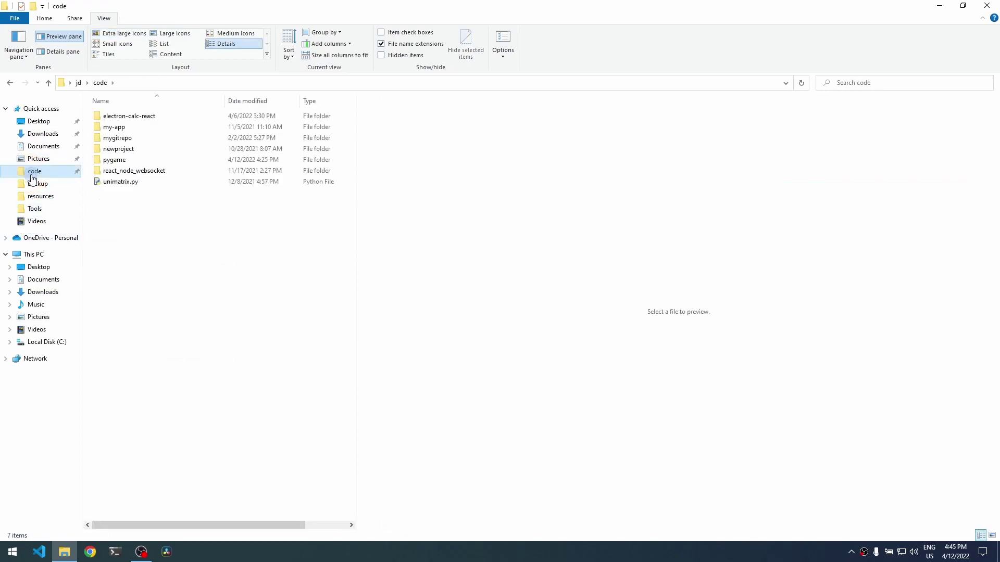
pyautogui.click(111, 183)
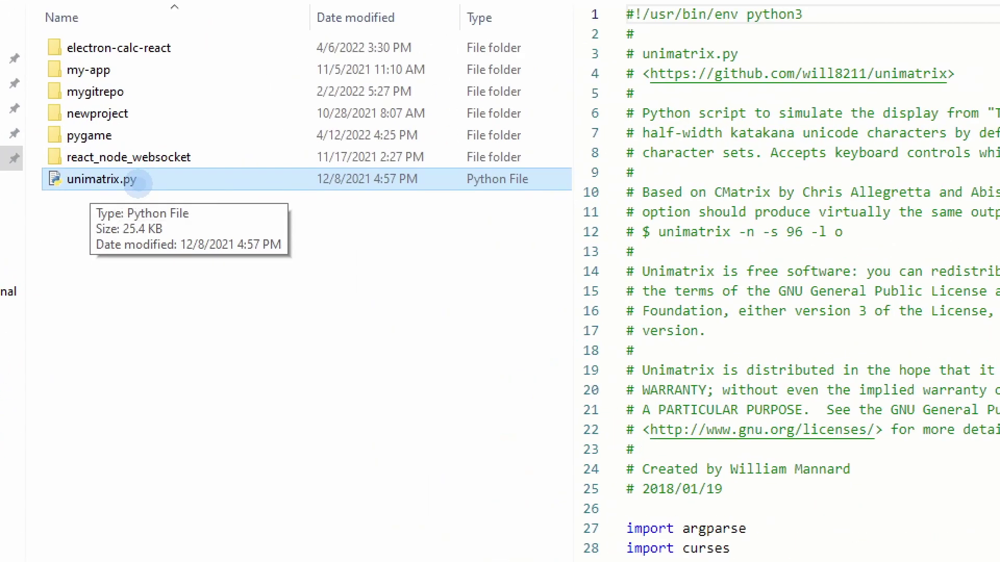
pyautogui.scroll(-3, 841, 405)
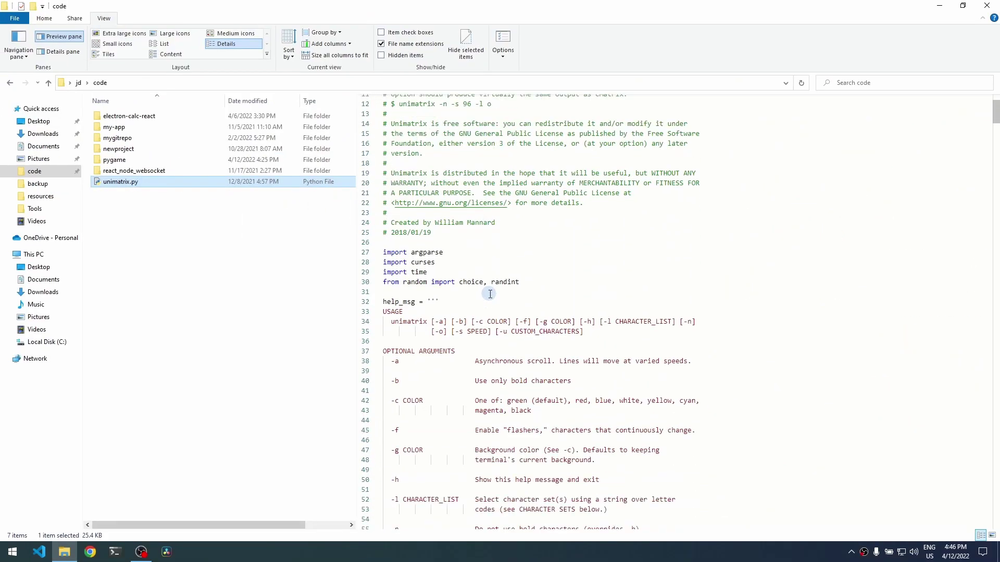
pyautogui.scroll(-10, 490, 294)
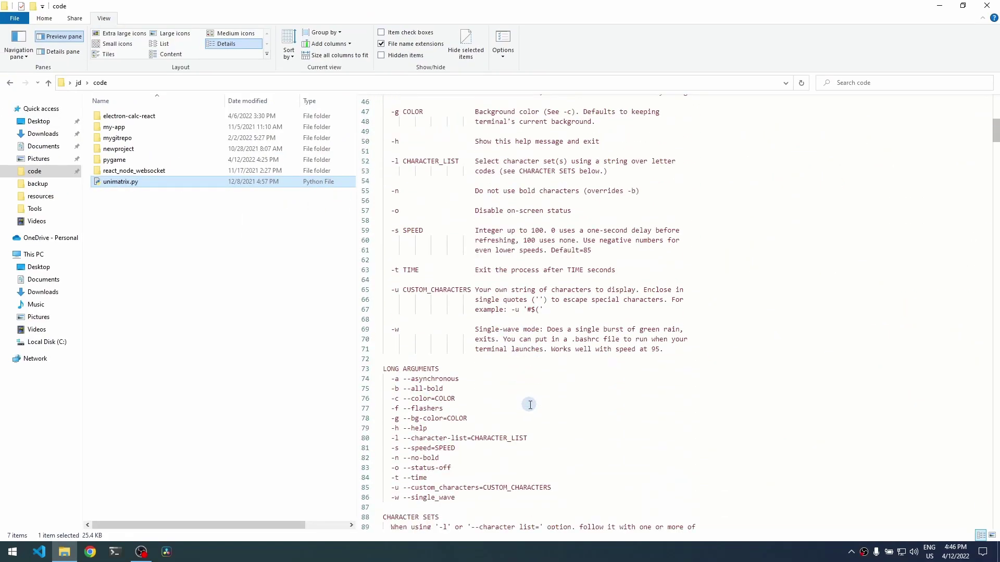
pyautogui.scroll(-2, 529, 405)
pyautogui.scroll(-4, 544, 452)
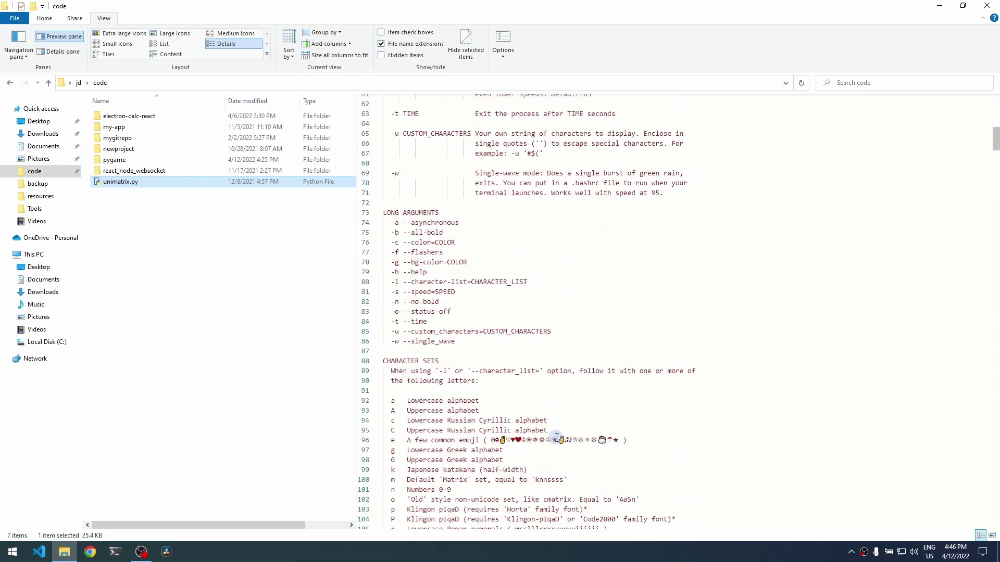
pyautogui.scroll(9, 556, 435)
pyautogui.scroll(11, 556, 434)
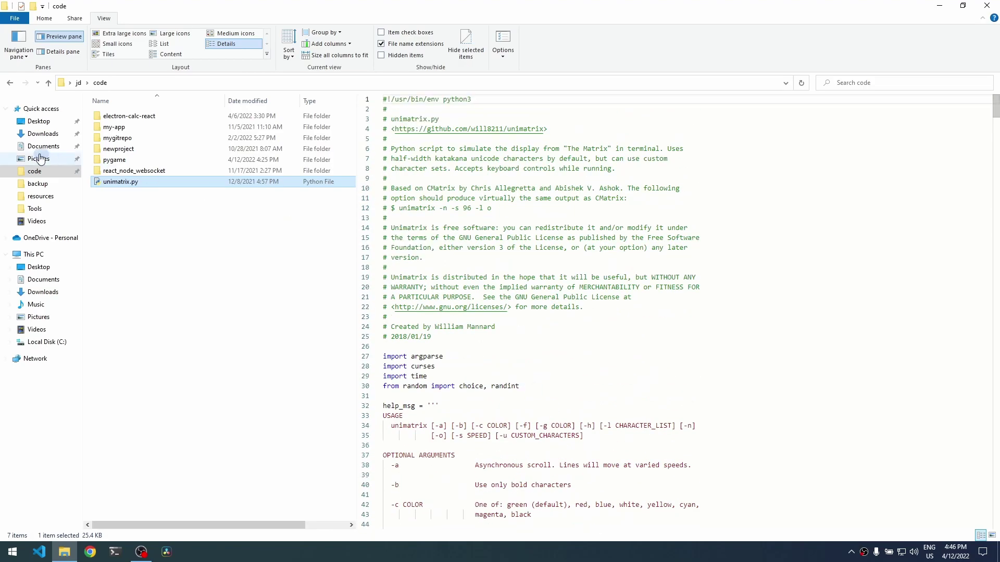
pyautogui.click(125, 139)
pyautogui.click(124, 118)
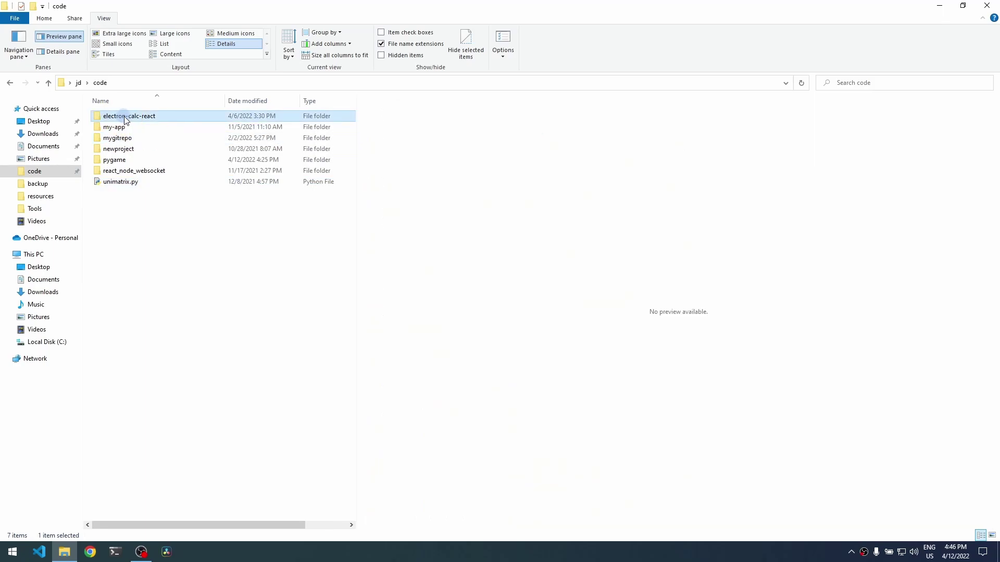
# - Open electron-calc-react and preview README.md as rendered Markdown
pyautogui.doubleClick(123, 118)
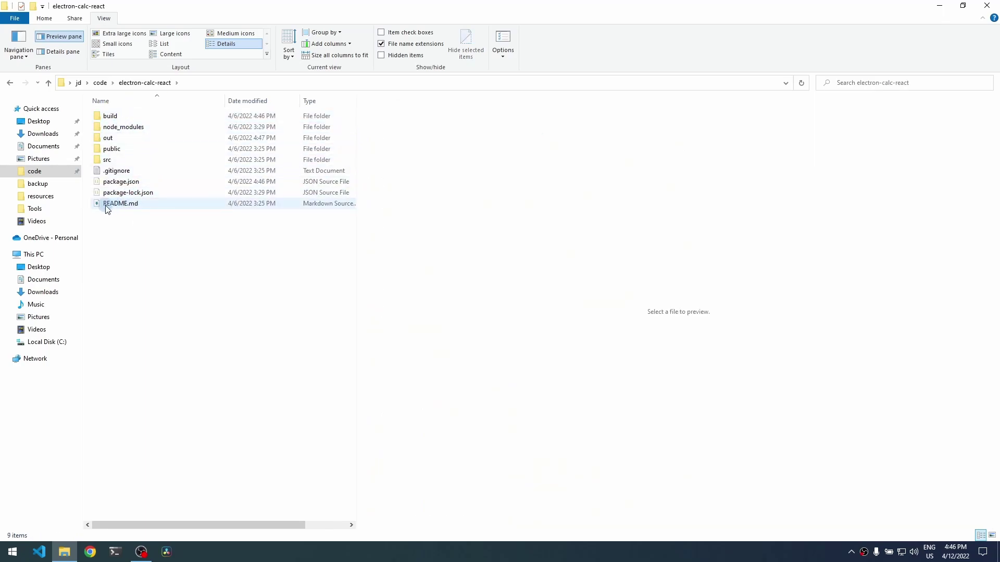
pyautogui.moveTo(105, 205)
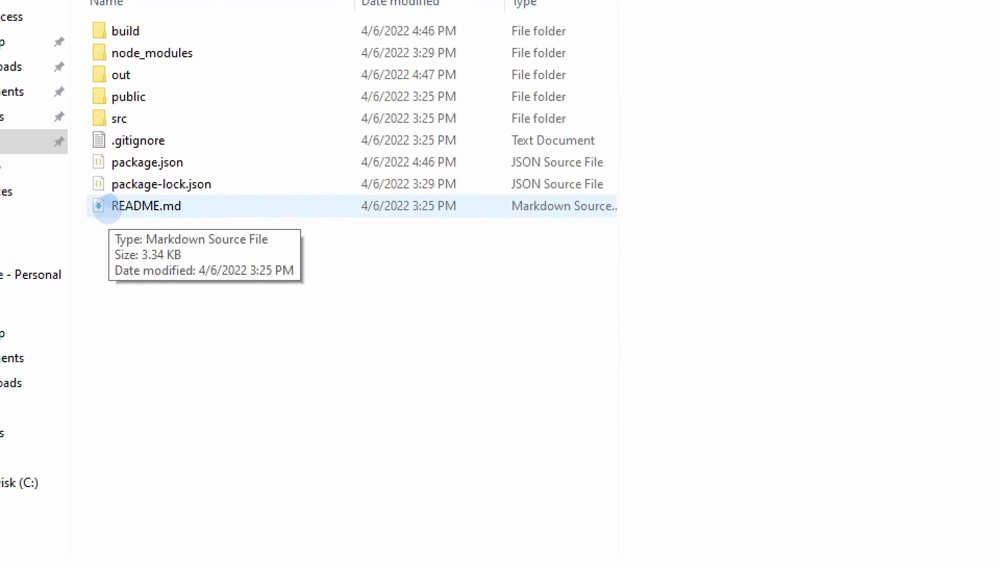
pyautogui.click(101, 206)
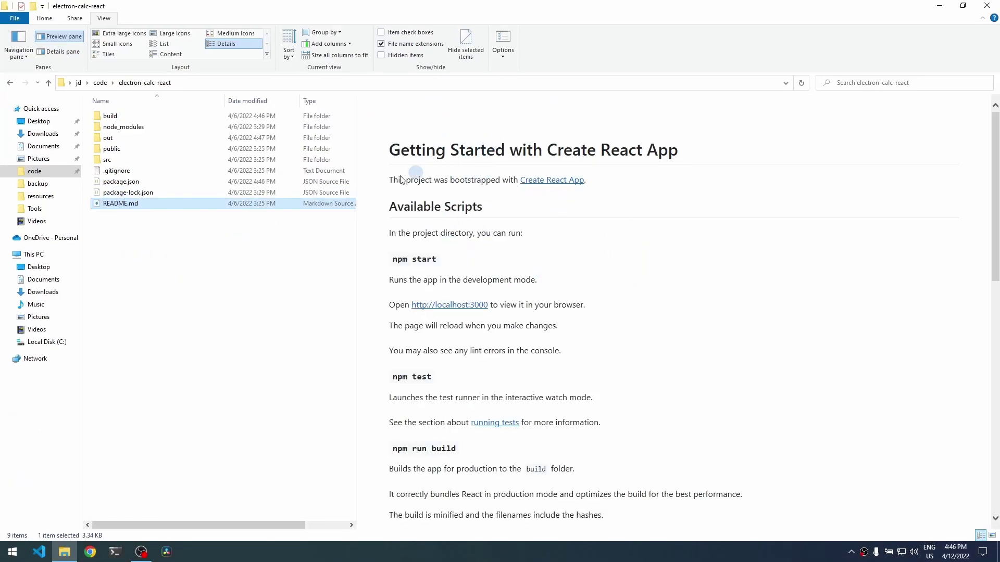
pyautogui.scroll(-15, 638, 211)
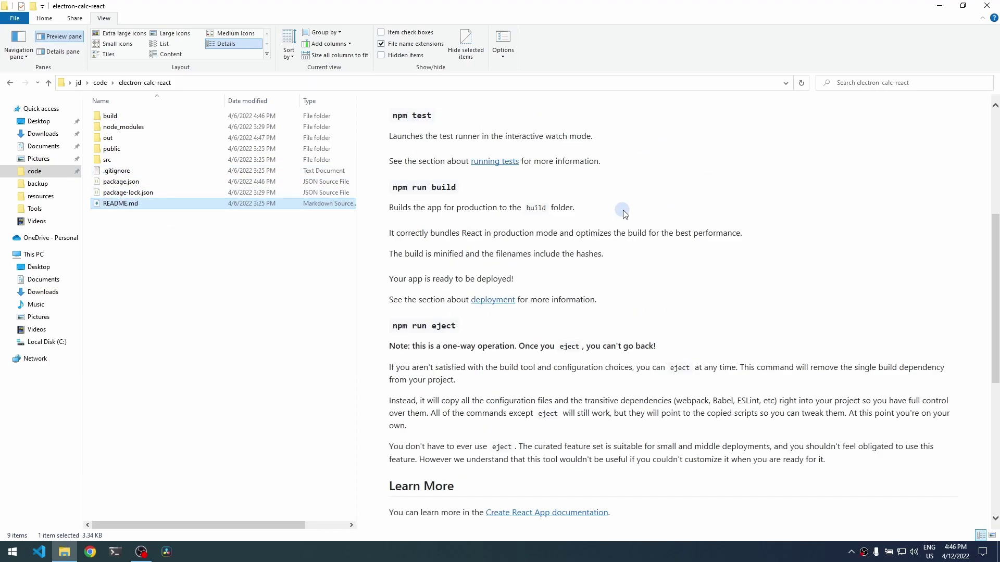
pyautogui.scroll(15, 635, 242)
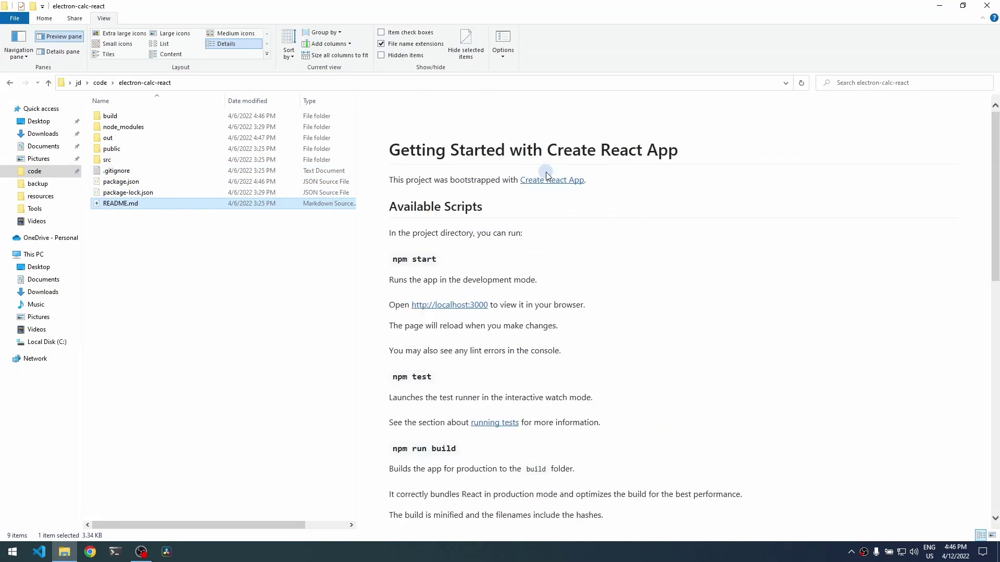
# - Open README.md in Notepad++ via Edit with Notepad++, then minimize Notepad++
pyautogui.rightClick(120, 205)
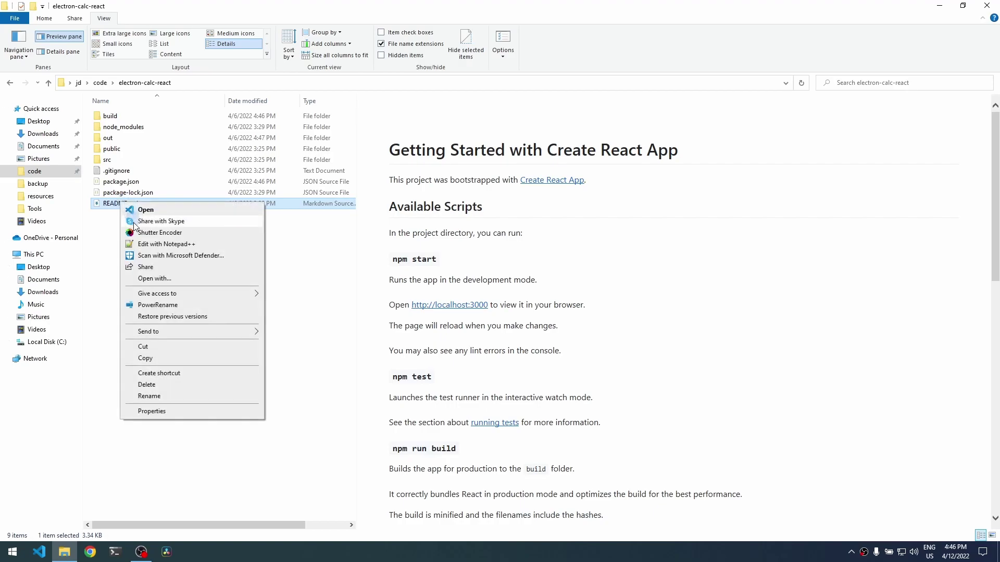
pyautogui.click(168, 245)
pyautogui.scroll(-5, 156, 292)
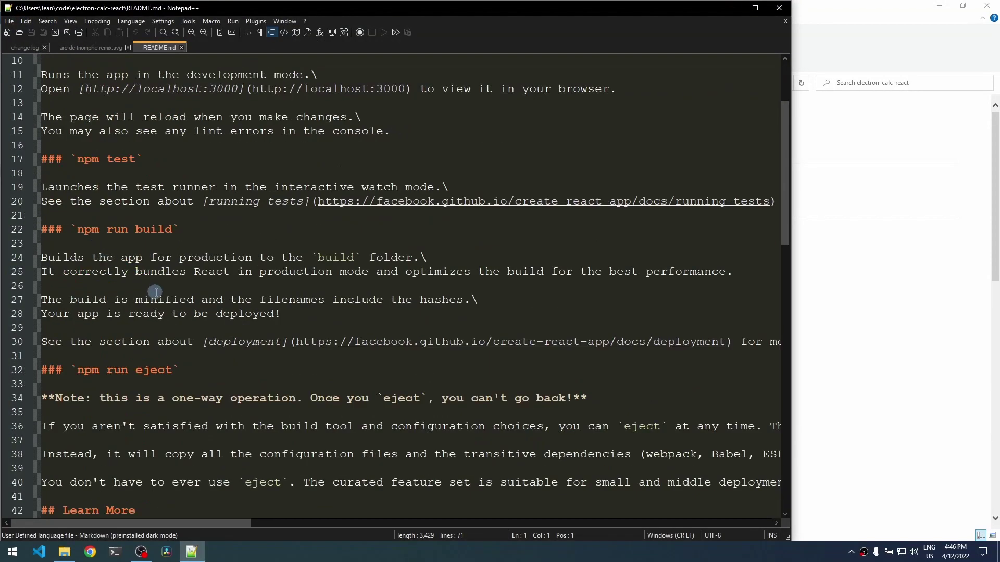
pyautogui.scroll(2, 510, 209)
pyautogui.click(732, 8)
pyautogui.press('alt')
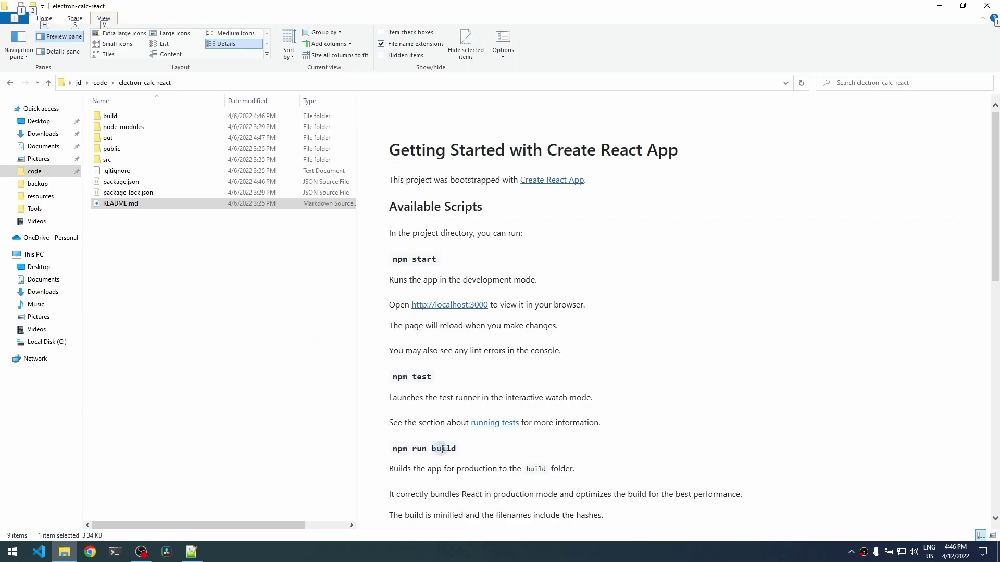
# - Check the hidden tray icons, then launch PowerToys (Preview) from Recently added in Start
pyautogui.click(851, 554)
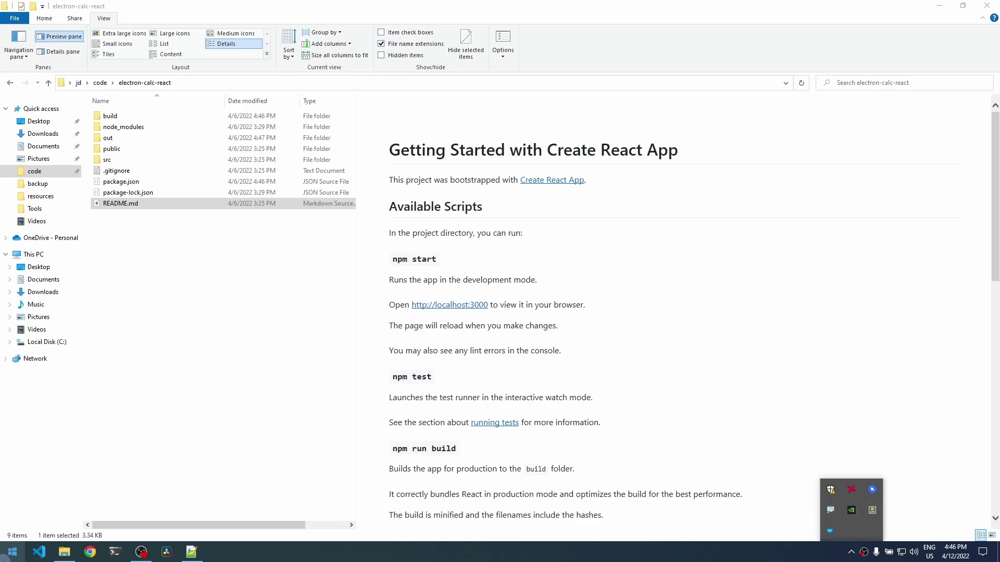
pyautogui.click(12, 552)
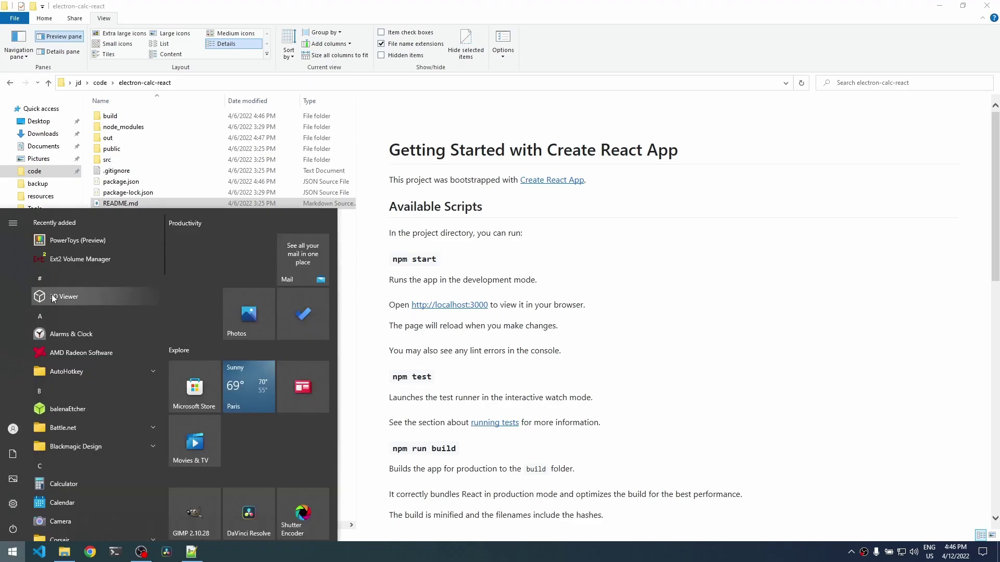
pyautogui.click(86, 234)
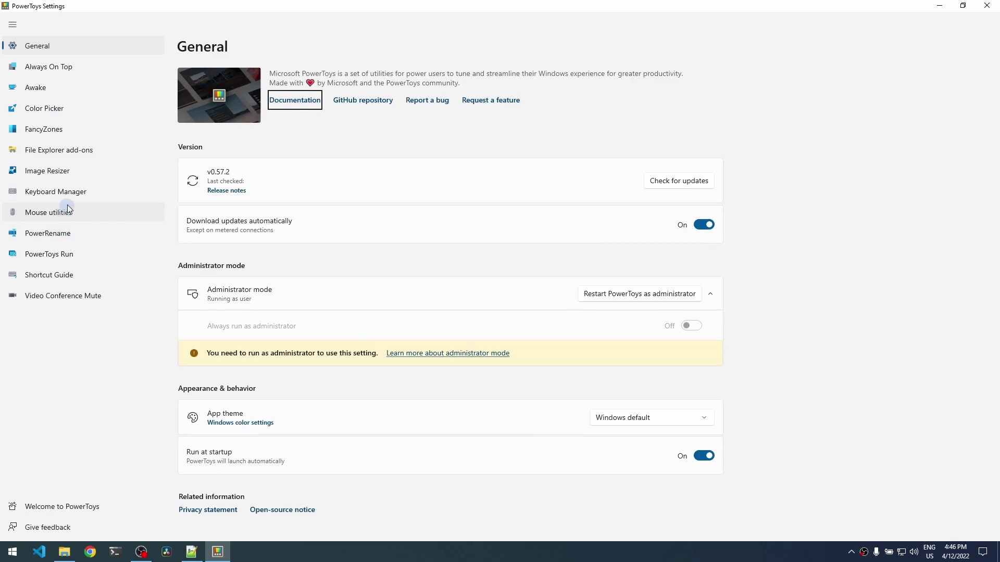
# - Browse the PowerRename and Image Resizer pages, ending on PowerToys Run with its Alt + Space shortcut
pyautogui.click(29, 233)
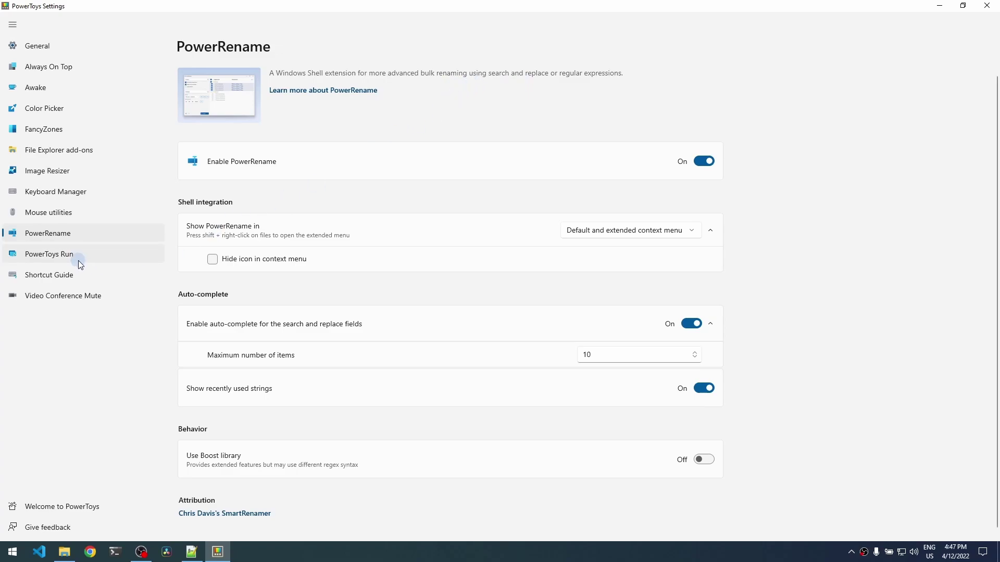
pyautogui.click(31, 177)
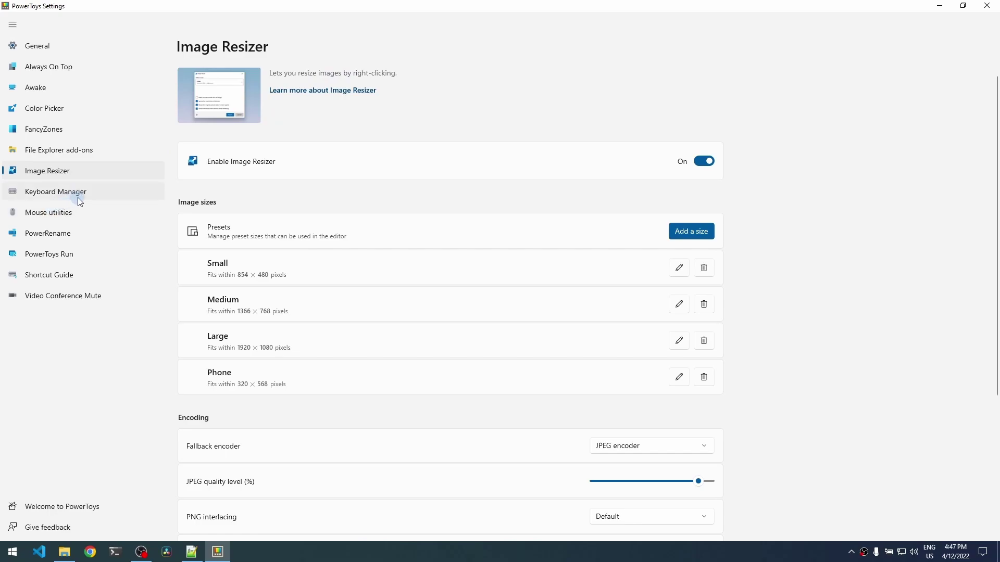
pyautogui.click(50, 260)
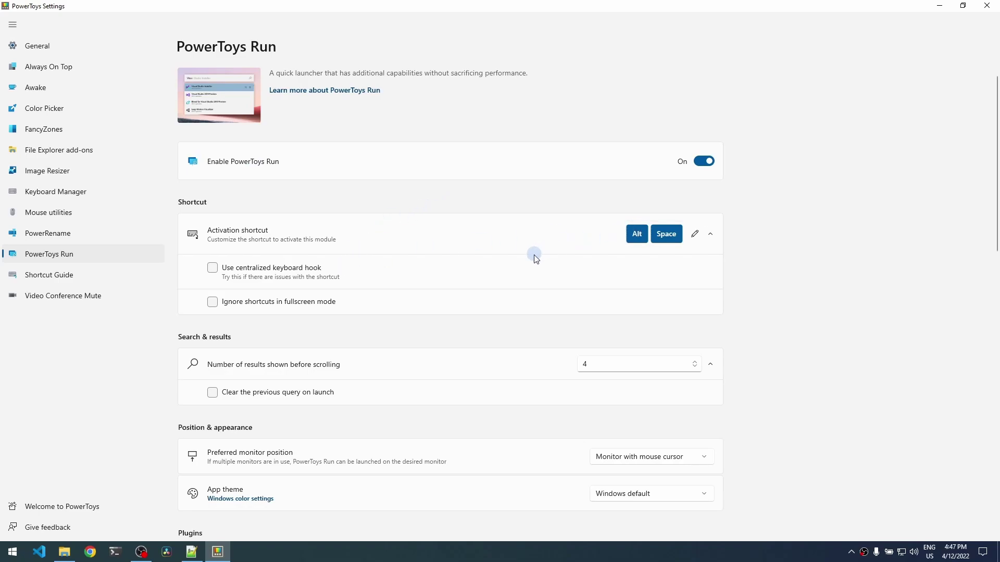
pyautogui.hotkey('alt', 'space')
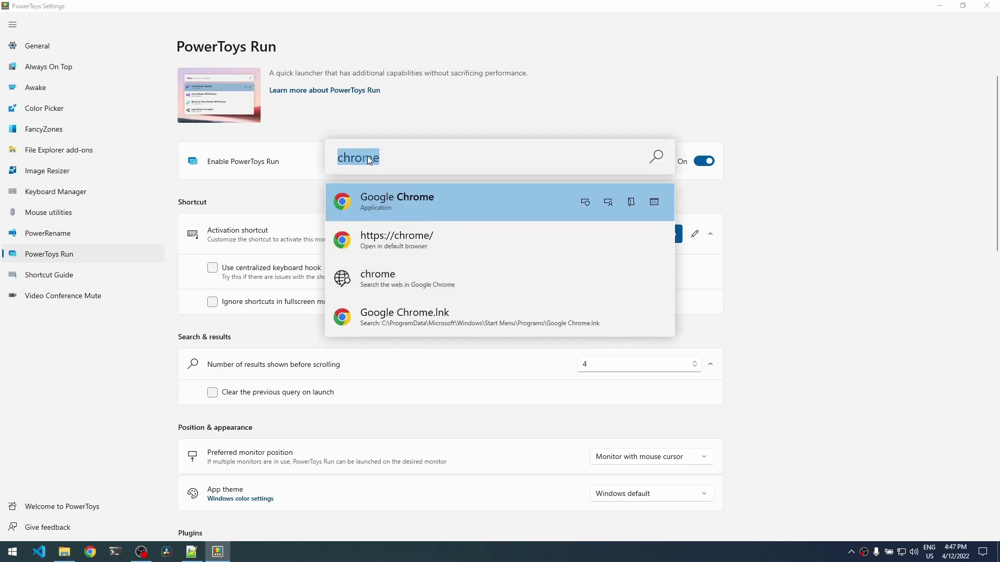
pyautogui.press('BackSpace')
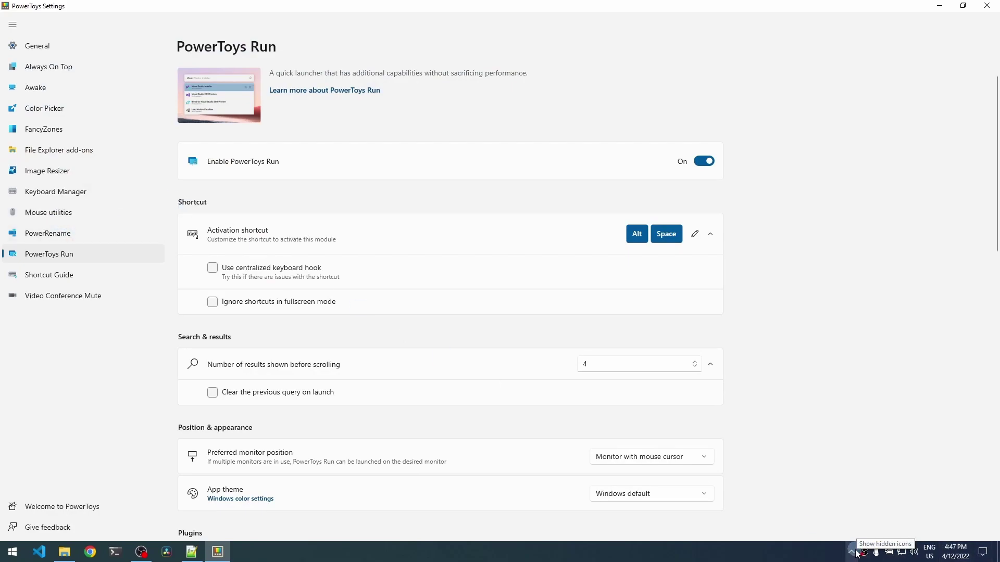
pyautogui.click(44, 152)
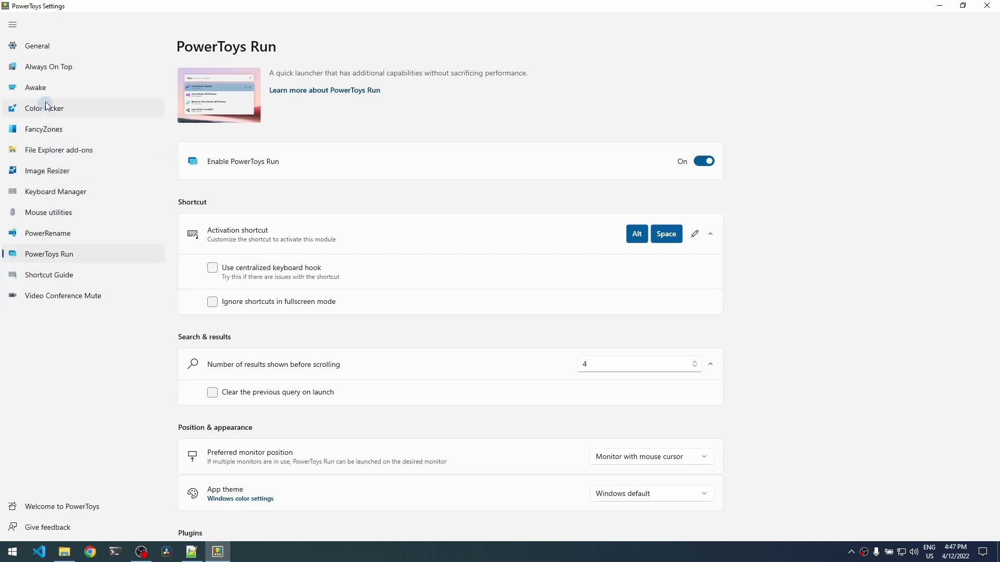